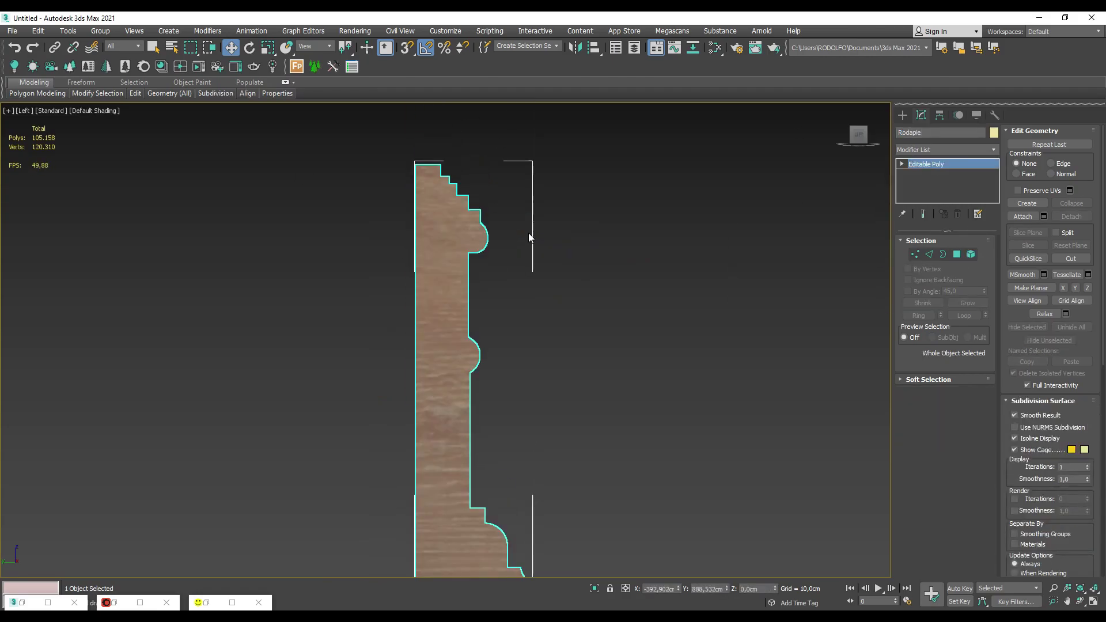
Orbit the viewport to check where the Rodapie baseboard meets the door frame.
middle_click_drag(409, 276, 478, 283, "alt")
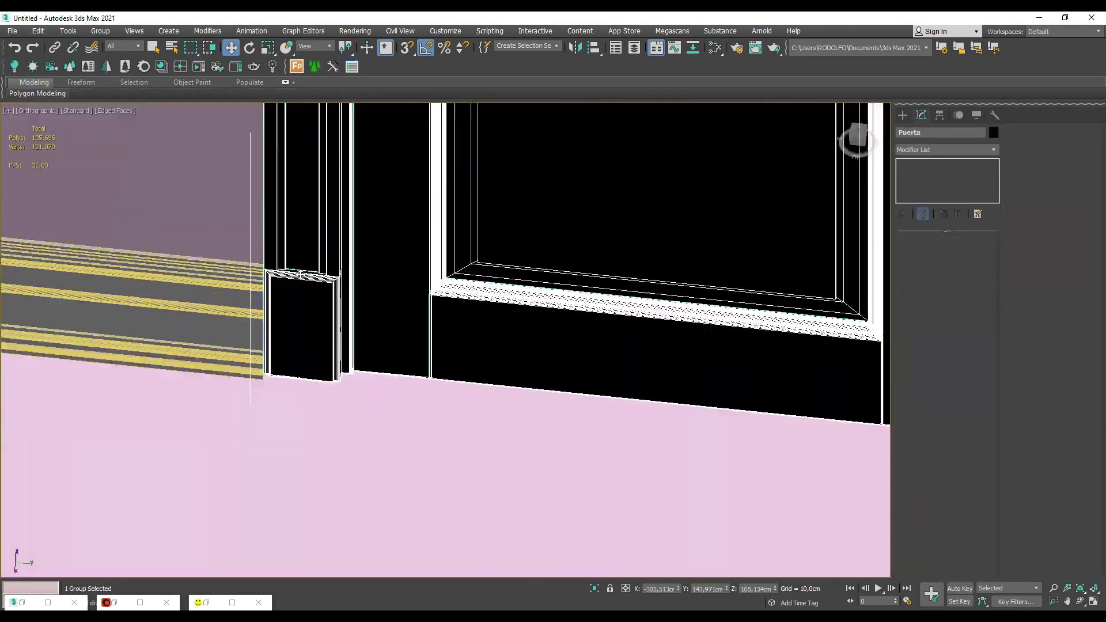
Open the door group recursively, convert its box to Editable Poly, and exit Vertex mode.
left_click(100, 31)
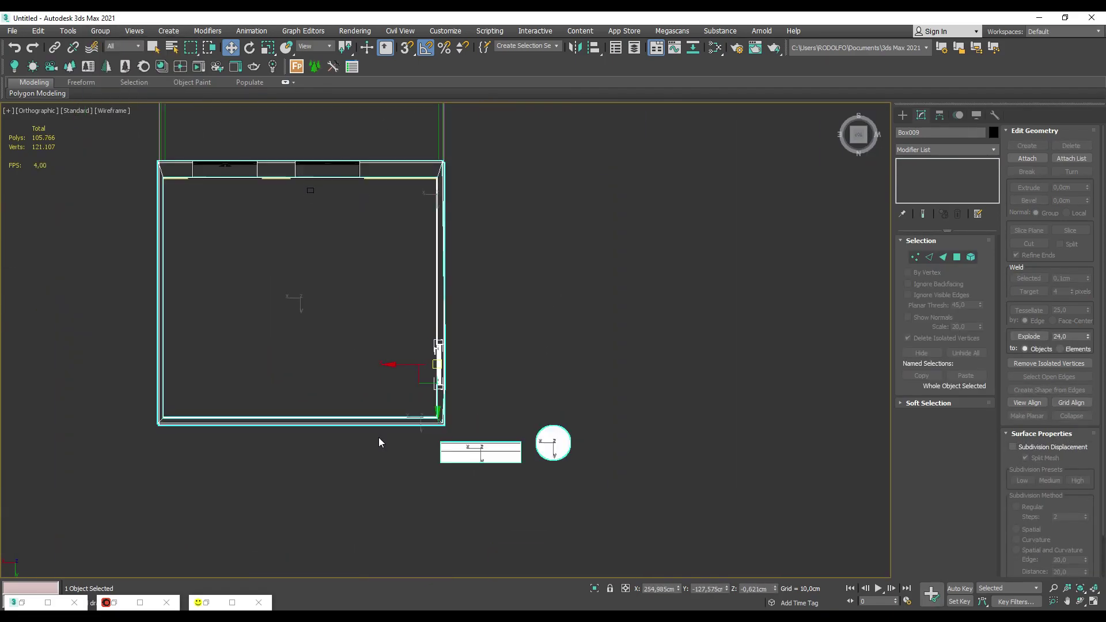
left_click(645, 411)
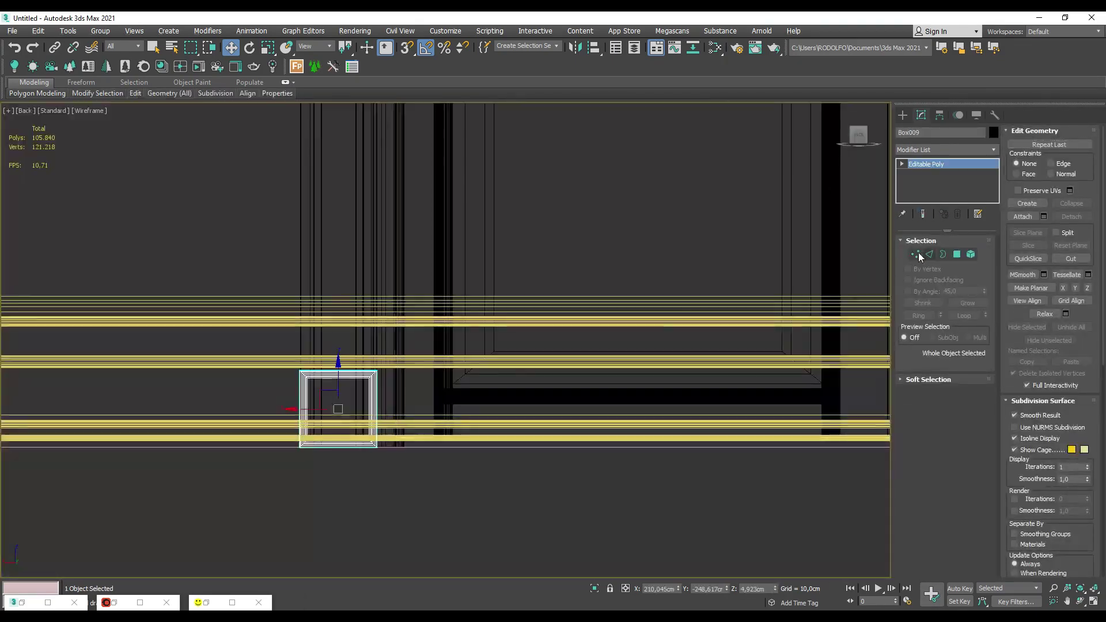
left_click(950, 164)
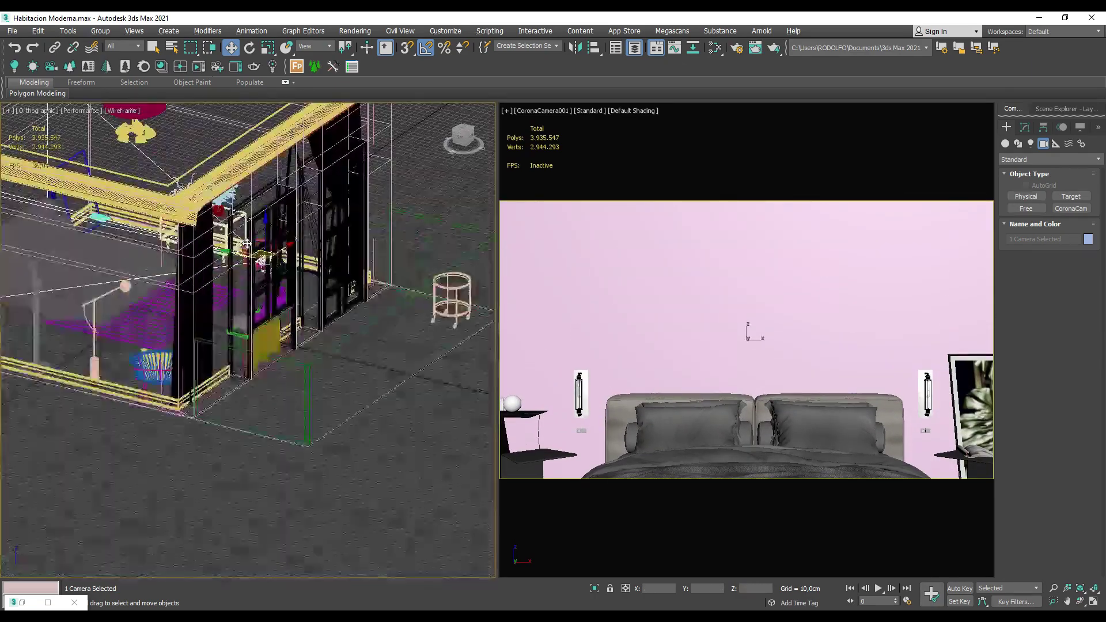
Show the scene layers, switch the camera view to Clay shading, and dolly back from the bed wall.
left_click(1040, 109)
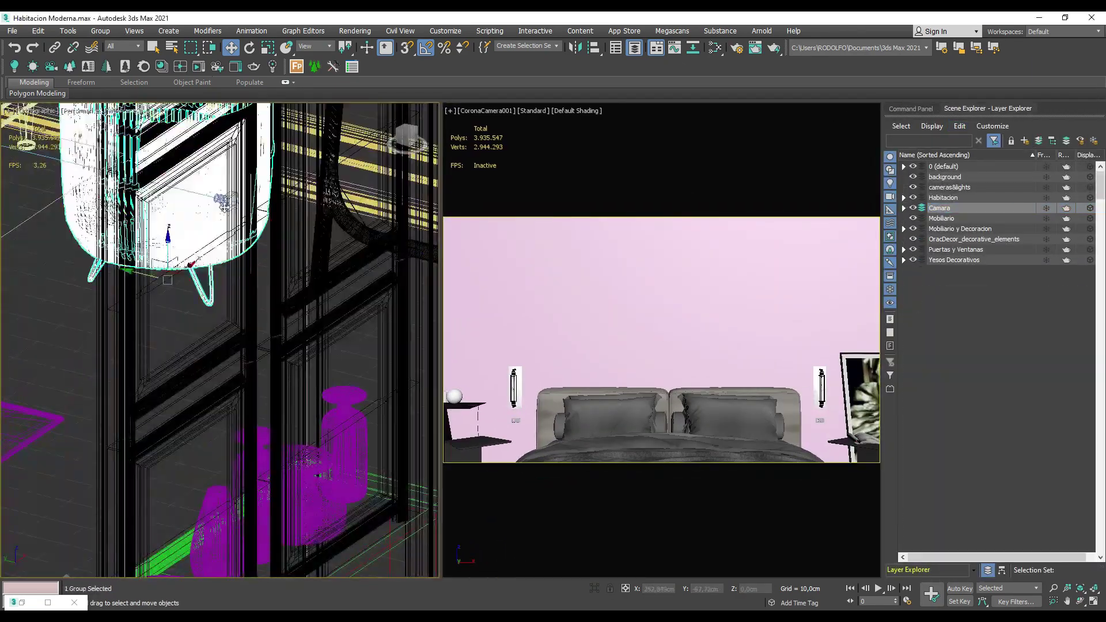
left_click(576, 110)
left_click(612, 185)
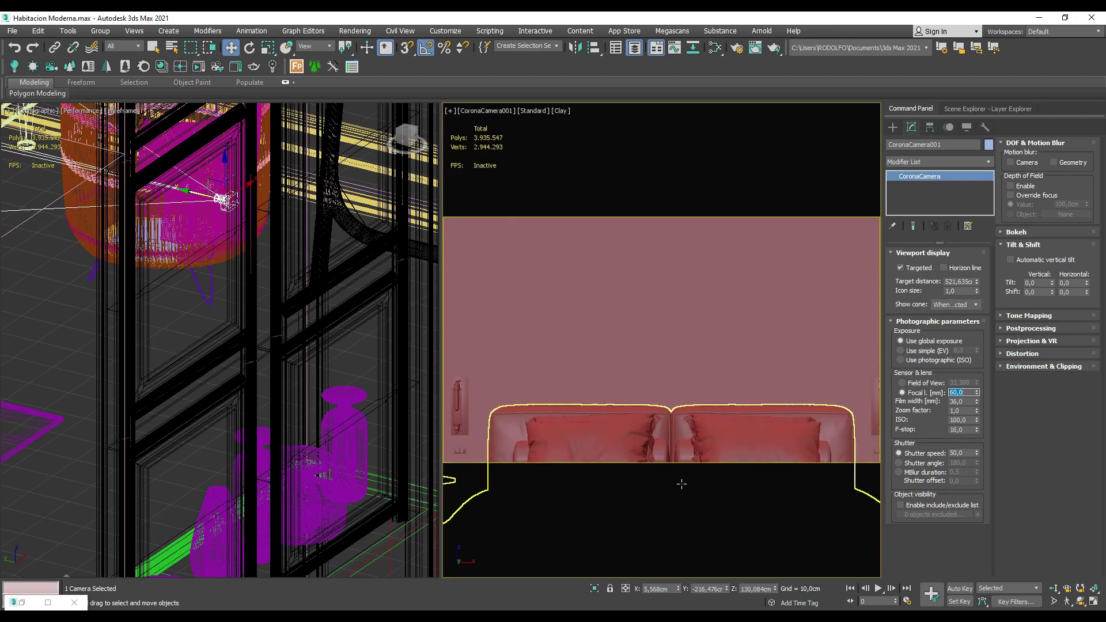
left_click_drag(616, 395, 616, 415)
scroll(320, 410, "down", 10)
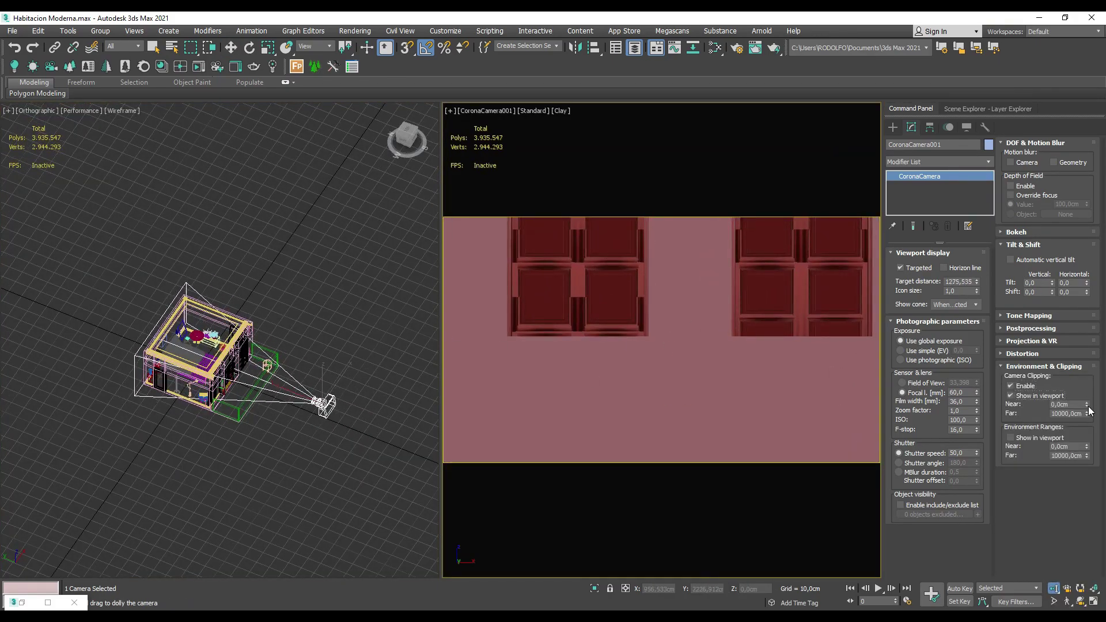
Set CoronaCamera001's near clipping to 756 cm and restore normal viewport shading.
type("t756")
key("Return")
scroll(218, 346, "up", 5)
scroll(219, 346, "up", 8)
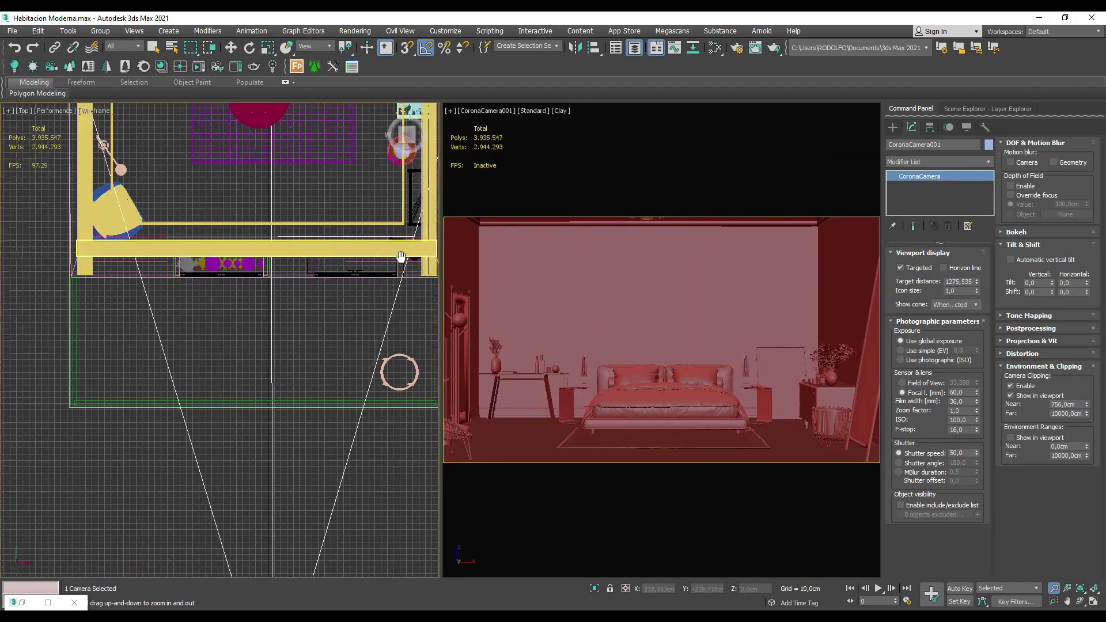
left_click(563, 110)
left_click(609, 162)
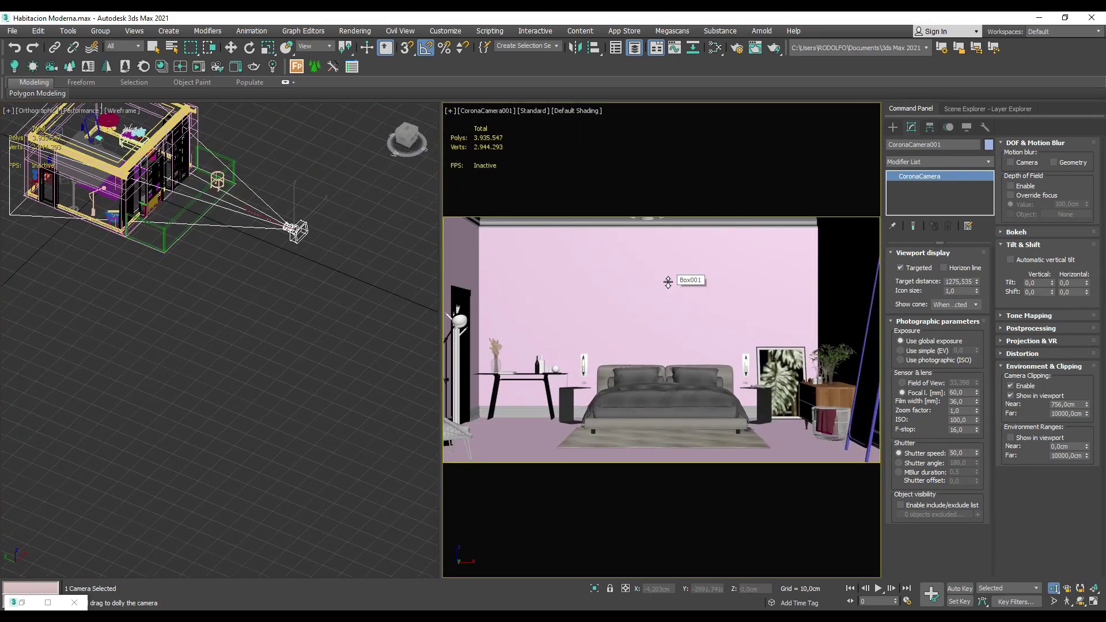
key("F10")
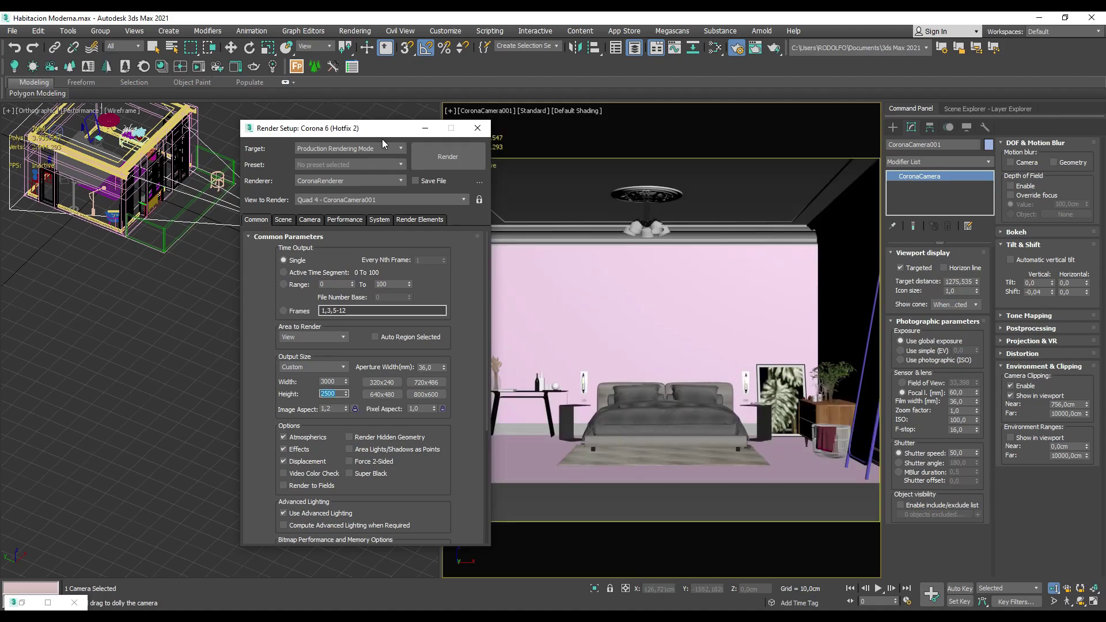
Set the render output height to 2400 and CoronaCamera001's focal length to 50 mm.
left_click_drag(383, 133, 220, 159)
type("2")
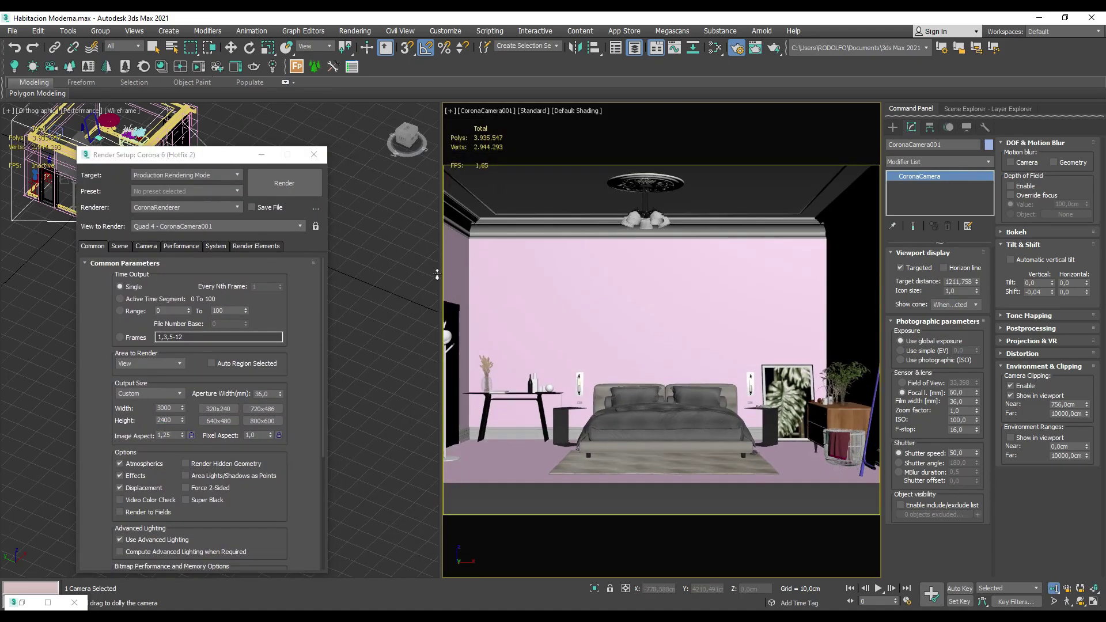
double_click(956, 392)
type("50")
key("Return")
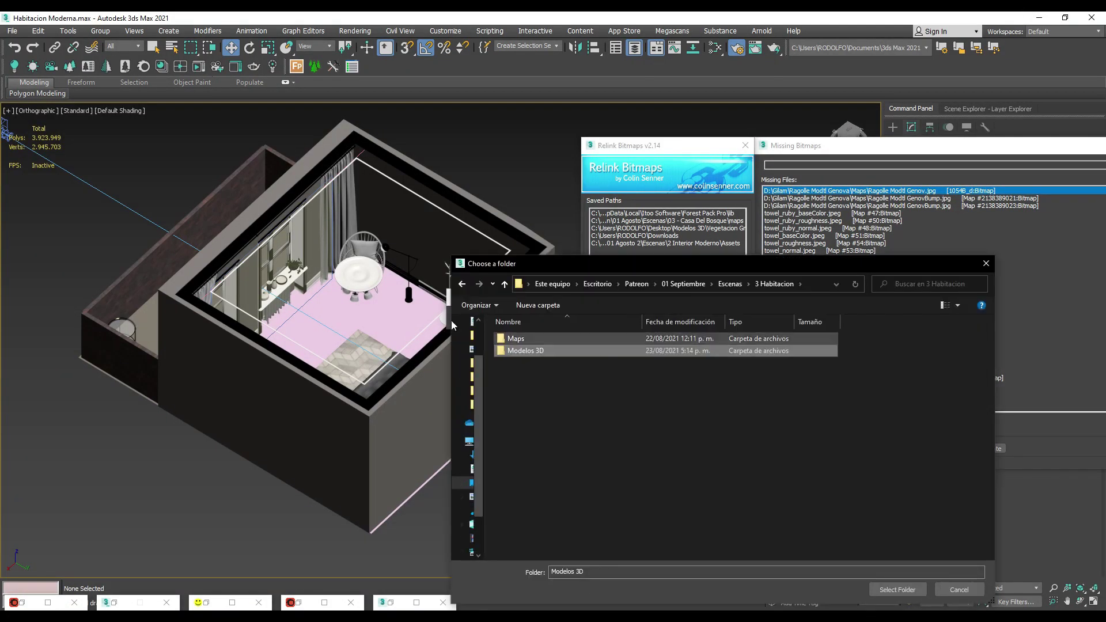
Add the 3 Habitacion\Modelos 3D folder as a saved path in Relink Bitmaps.
left_click(429, 317)
key("Return")
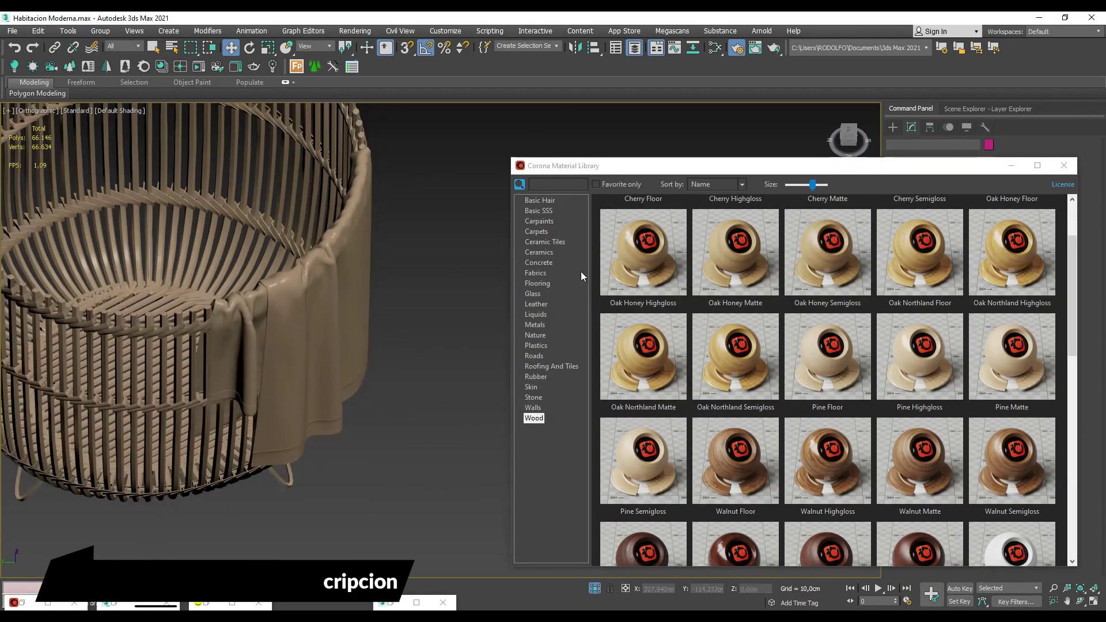
Browse the carpet category in the Corona Material Library.
left_click(574, 231)
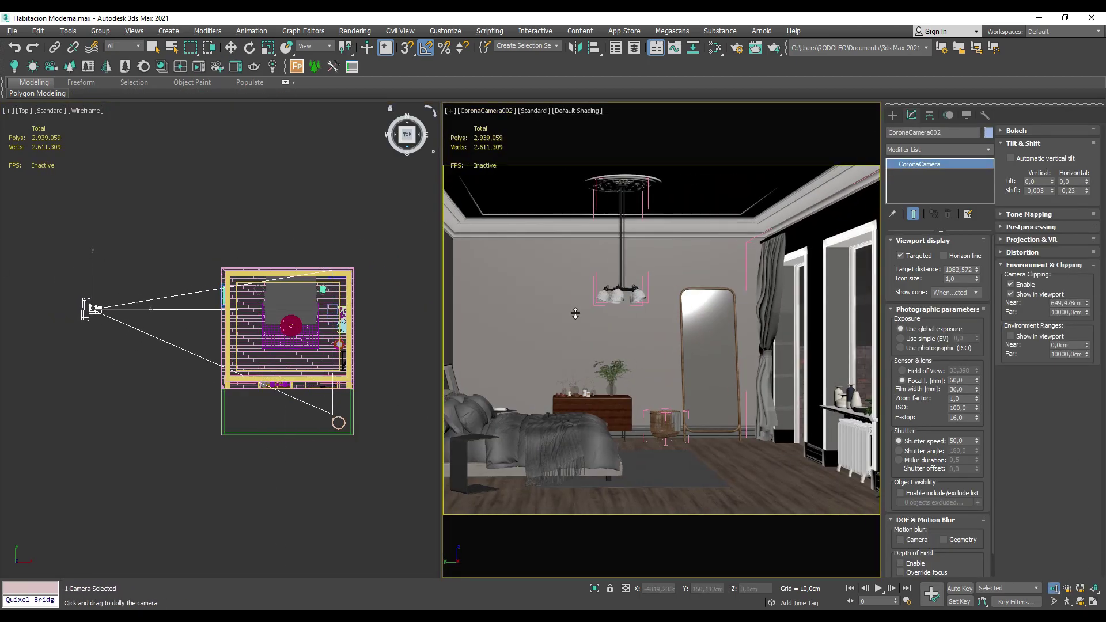
Pan CoronaCamera002 sideways to reframe the bed, mirror and window.
middle_click_drag(575, 314, 623, 310)
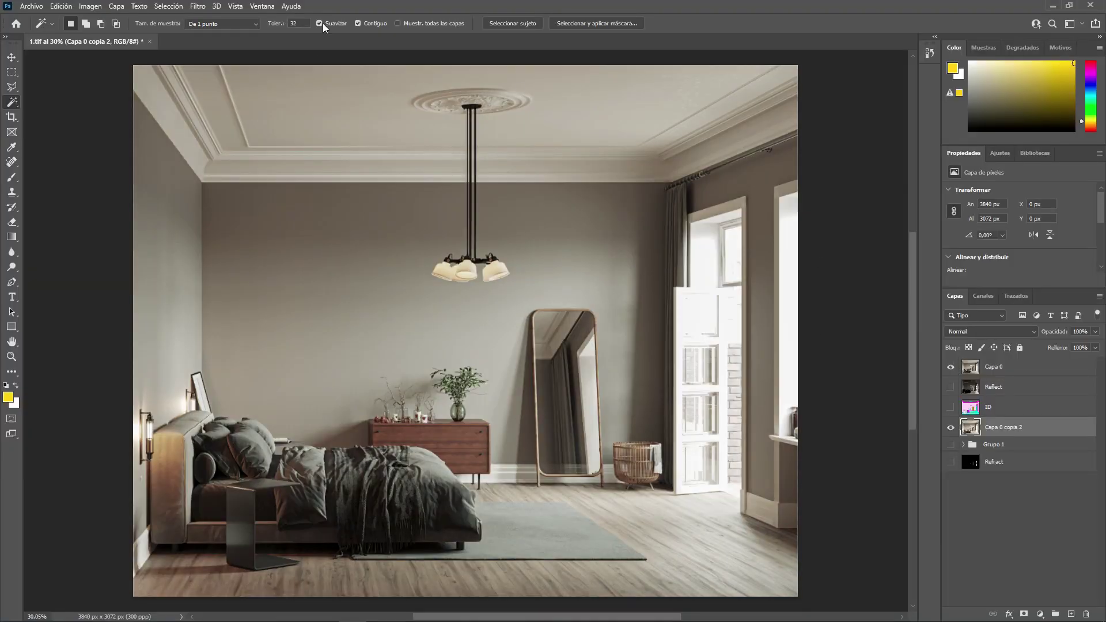
Close the 1.tif bedroom render through Archivo > Cerrar.
left_click(197, 6)
left_click(36, 7)
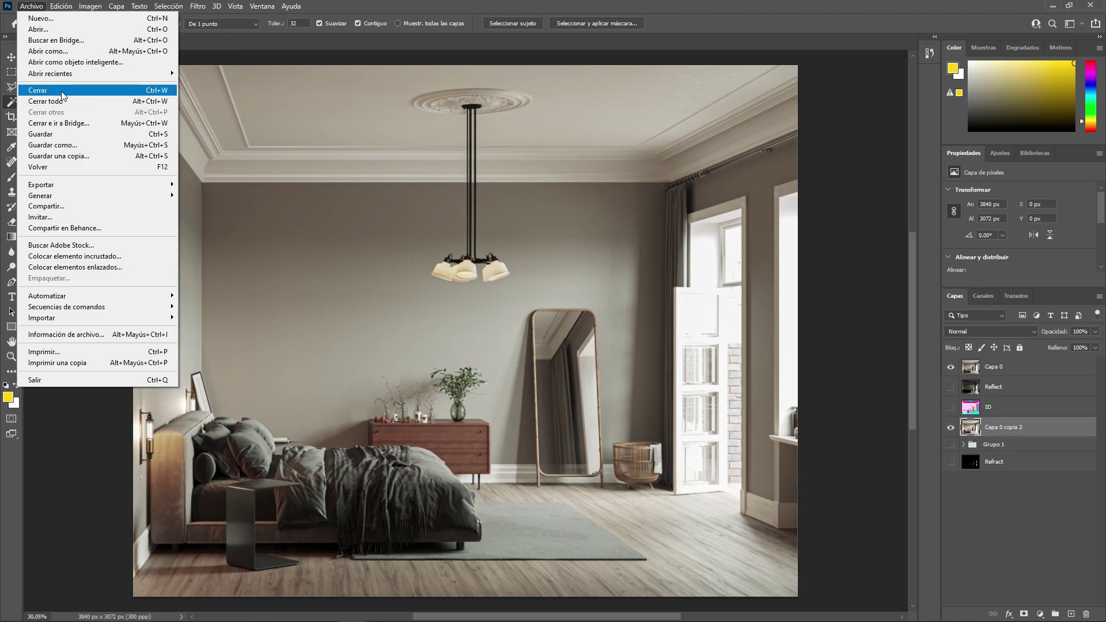